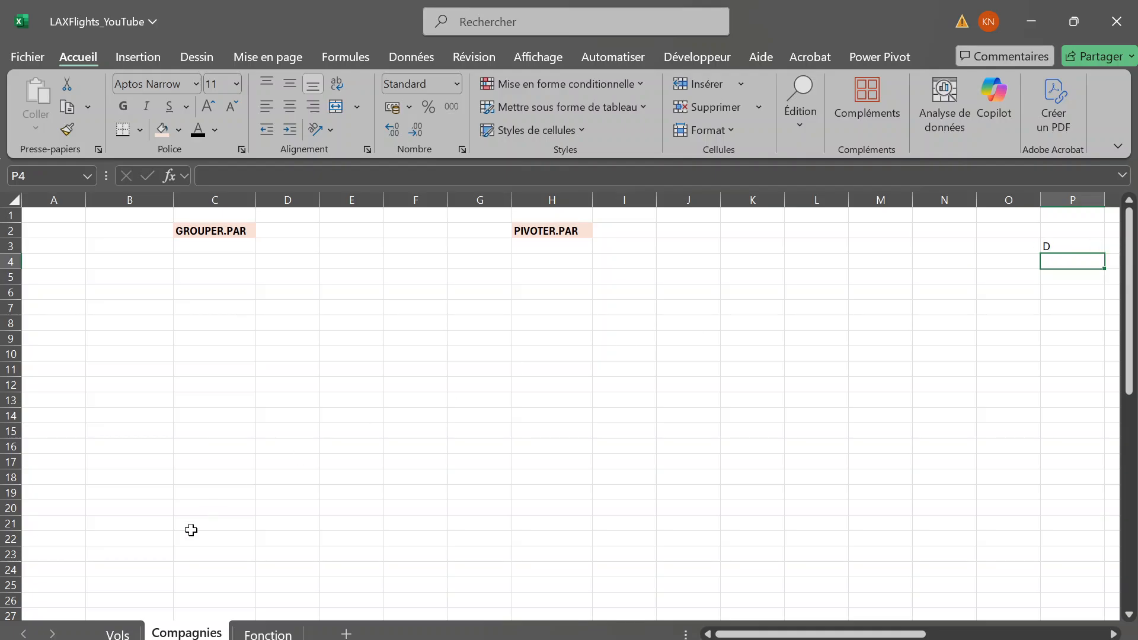
Start a GROUPER.PAR formula in cell C4 of the Compagnies sheet, with LAX_data[Compagnie] from the Vols sheet as the row fields
click(118, 634)
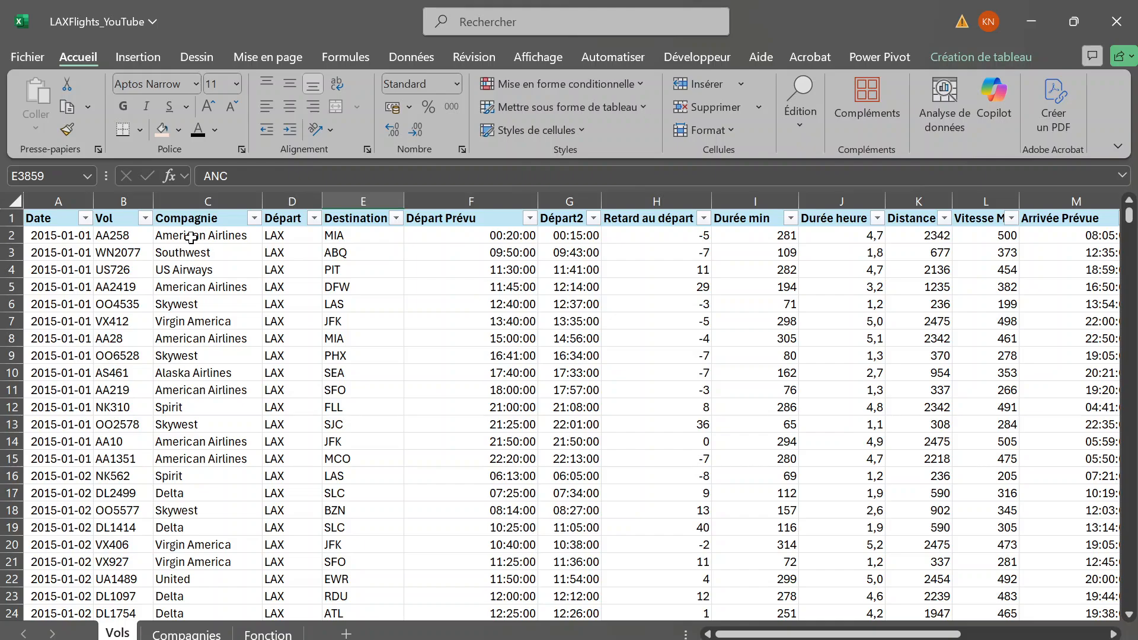
click(199, 634)
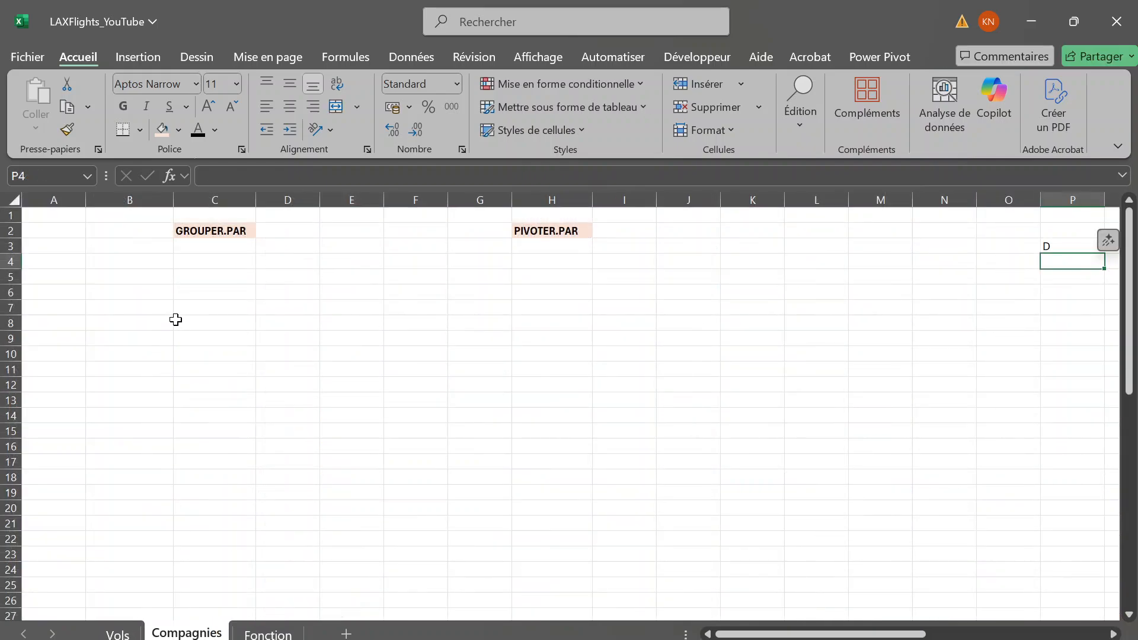
click(186, 265)
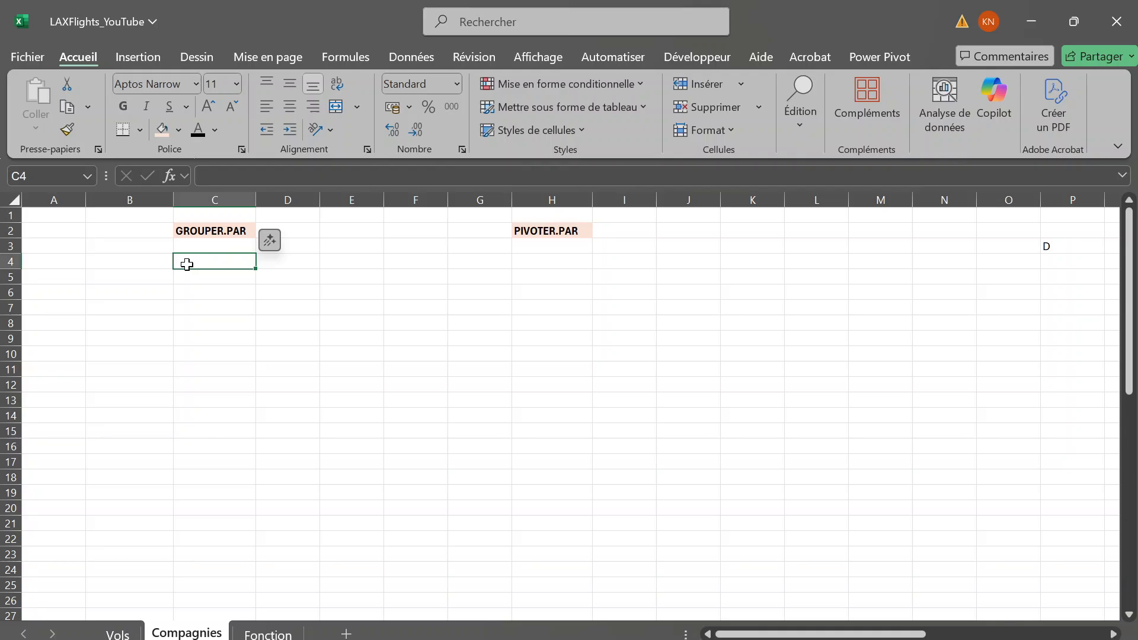
text(=)
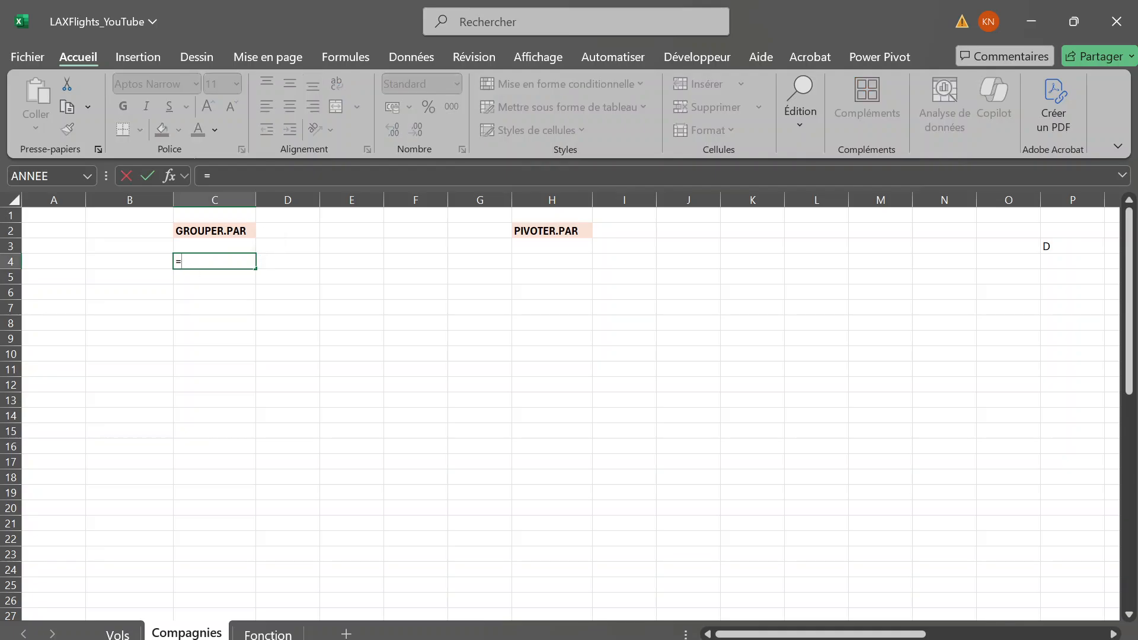
text(gr)
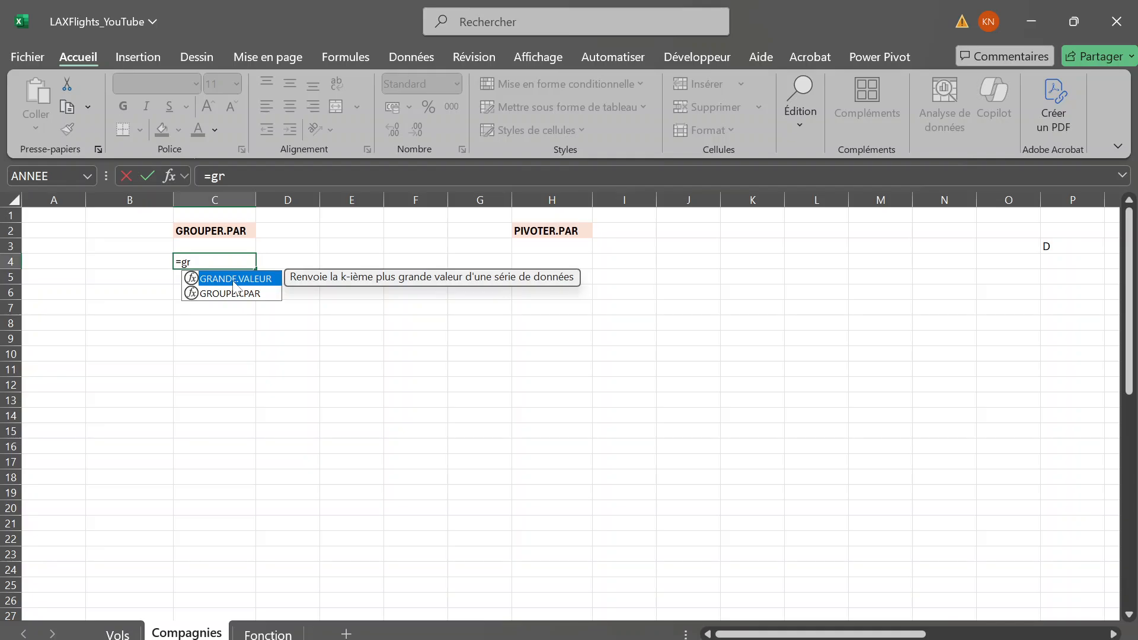
double_click(240, 293)
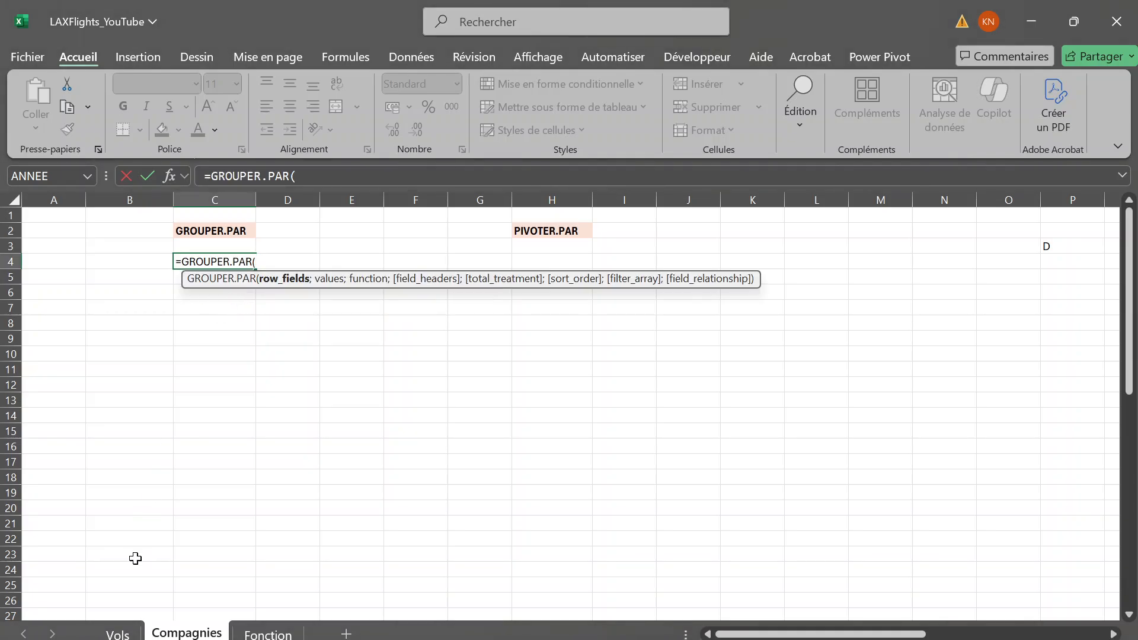
click(117, 635)
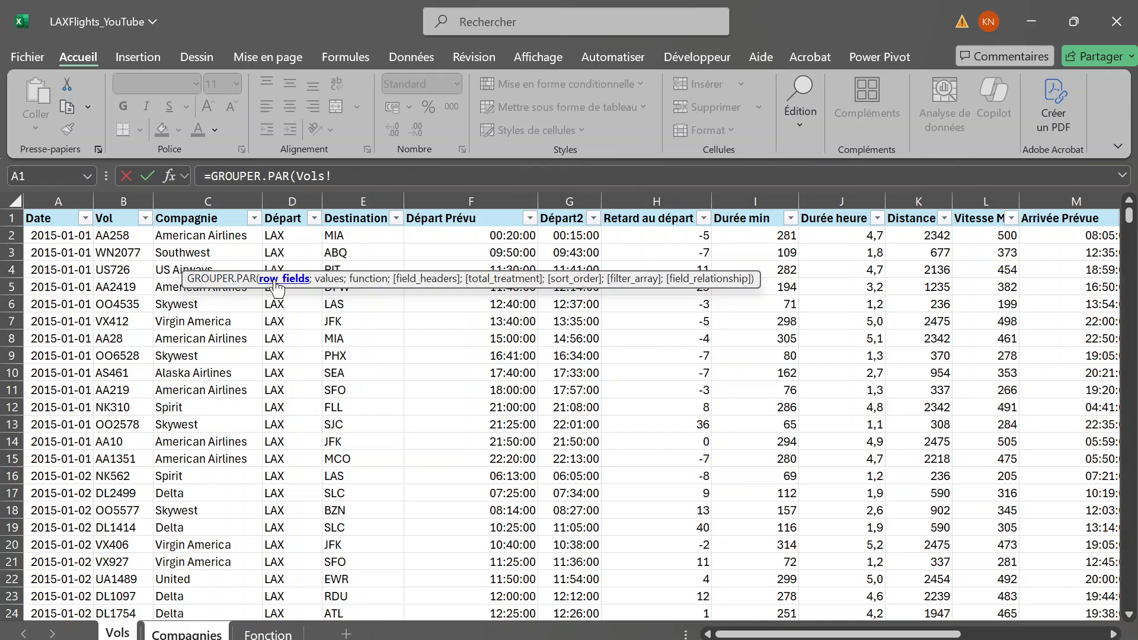
click(196, 205)
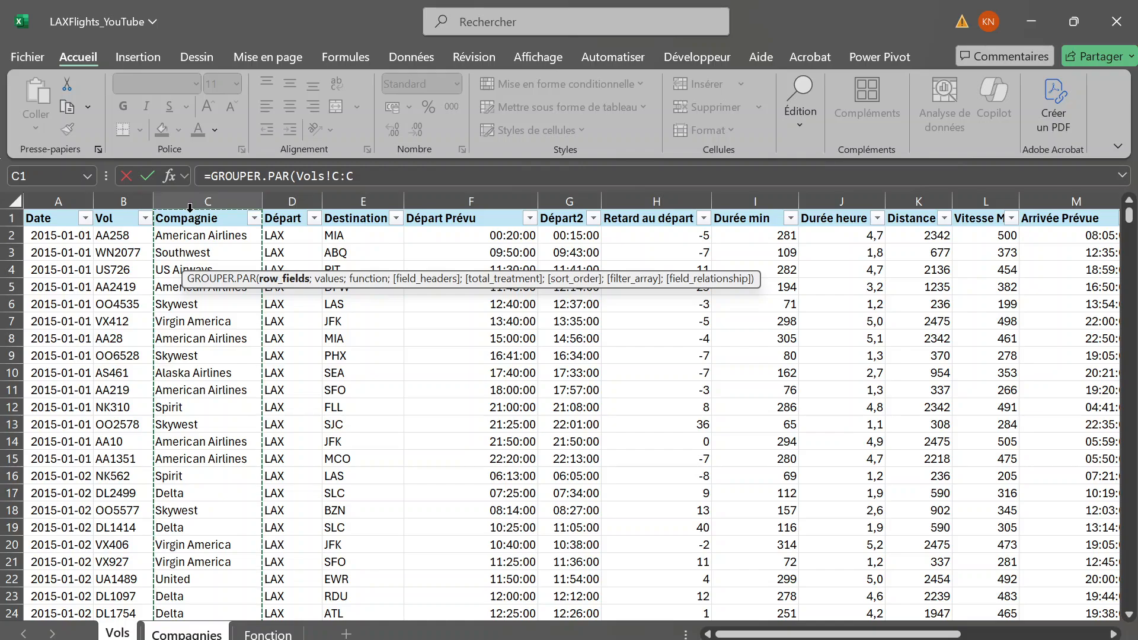
click(190, 207)
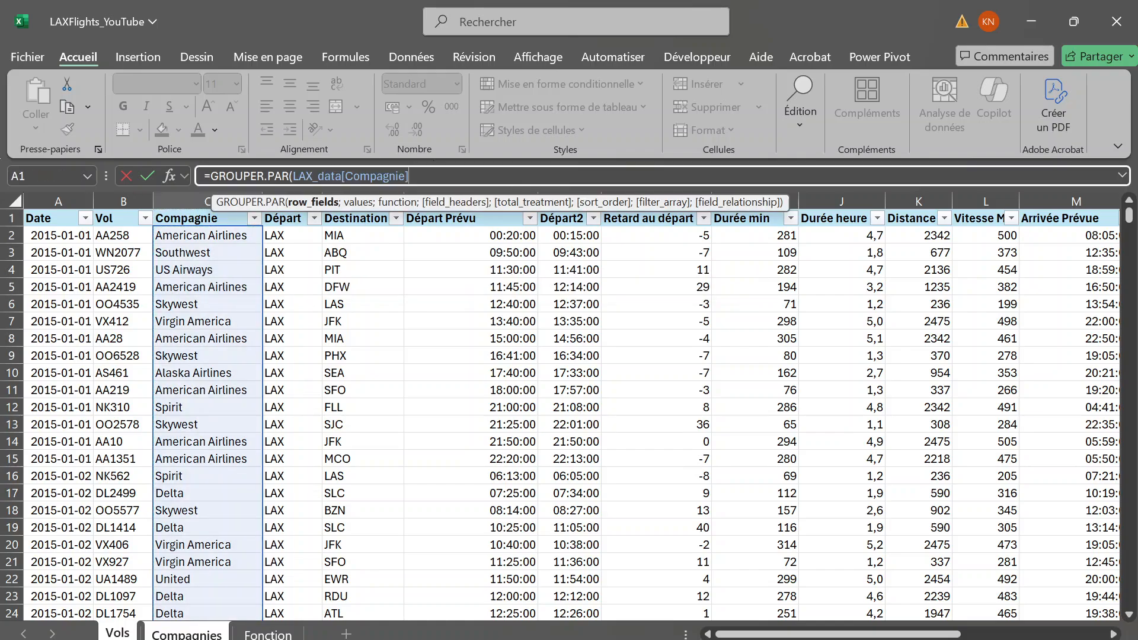
Complete the GROUPER.PAR formula with LAX_data[Vol] as the values and NBVAL as the function
text(;)
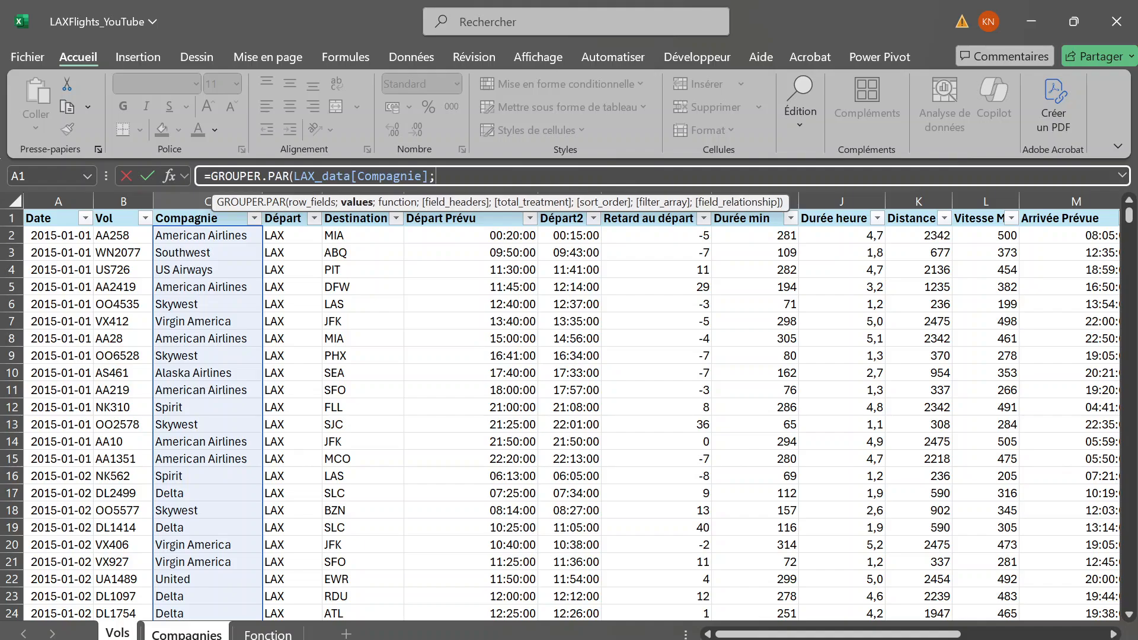
click(114, 206)
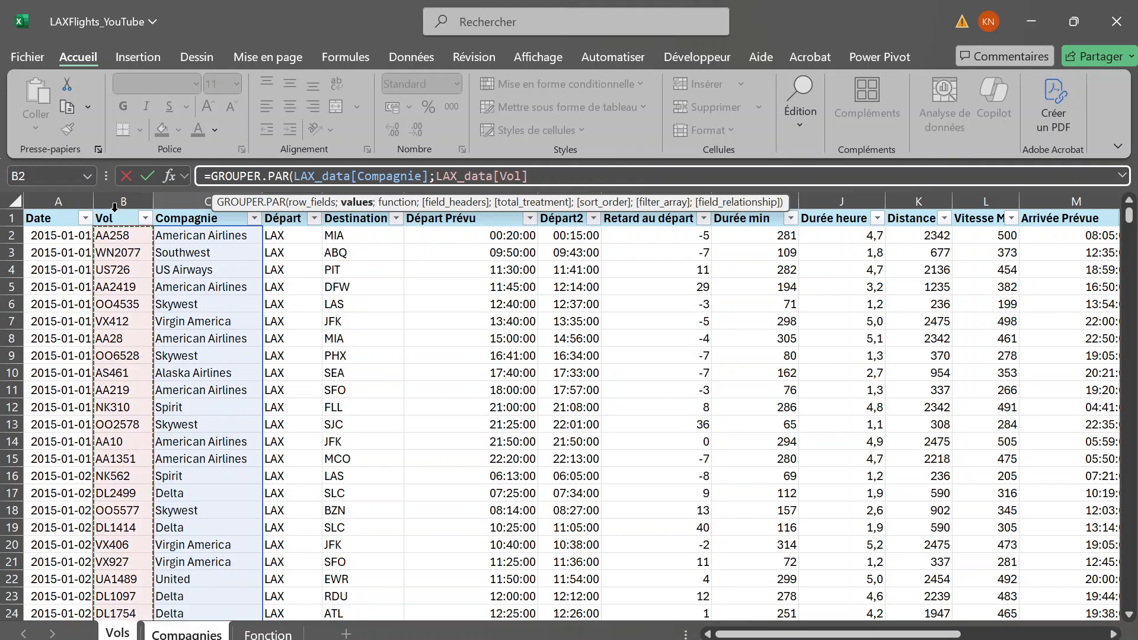
text(;)
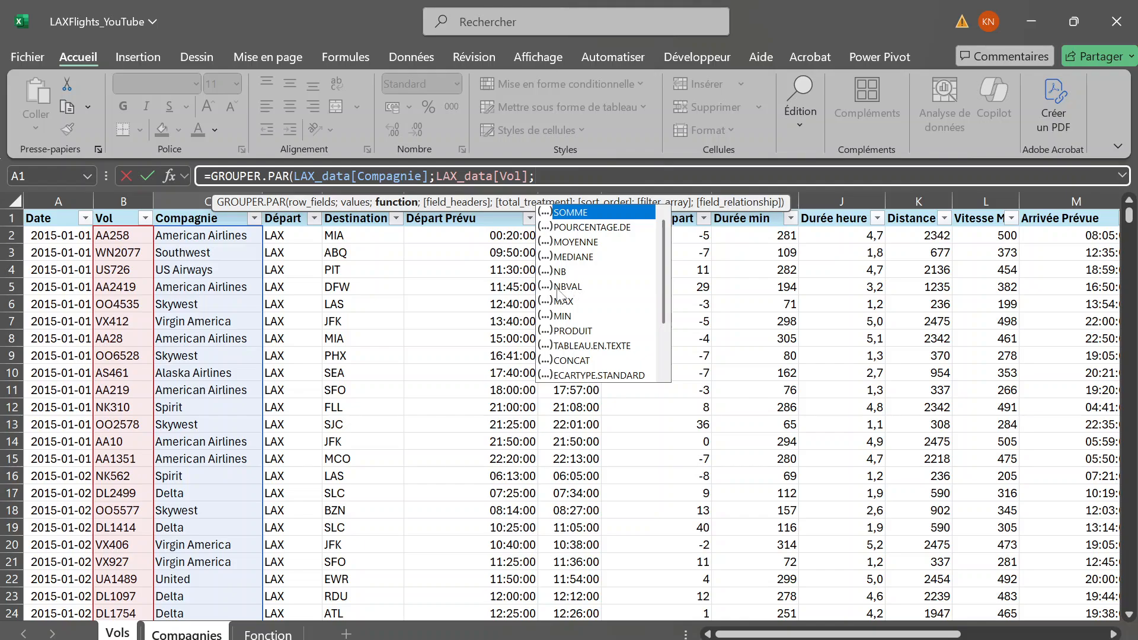
double_click(563, 287)
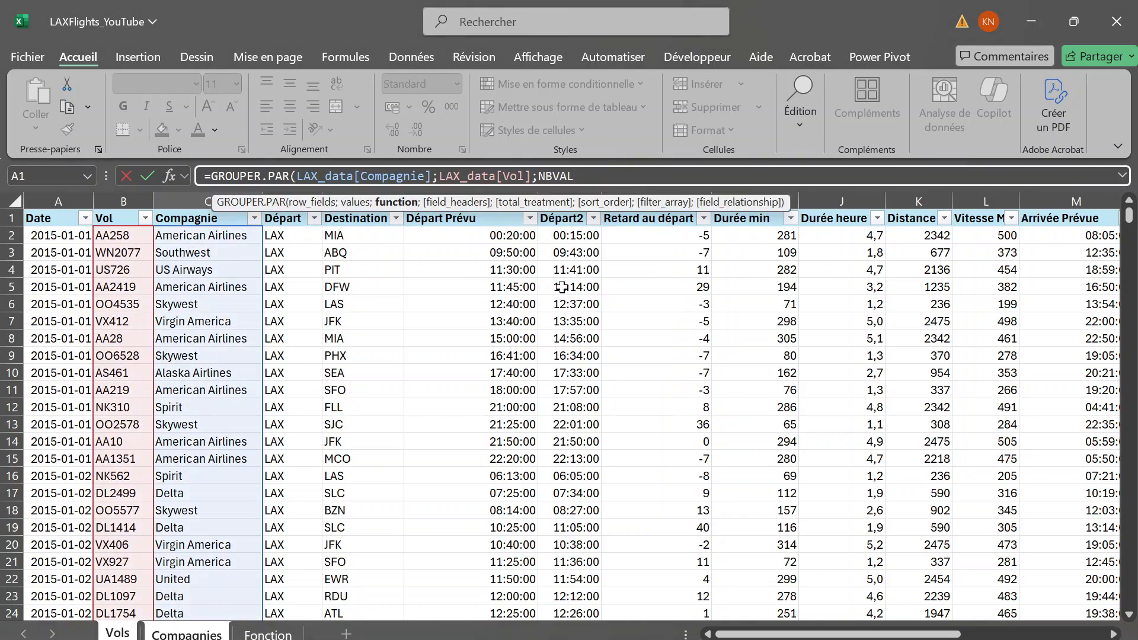
text())
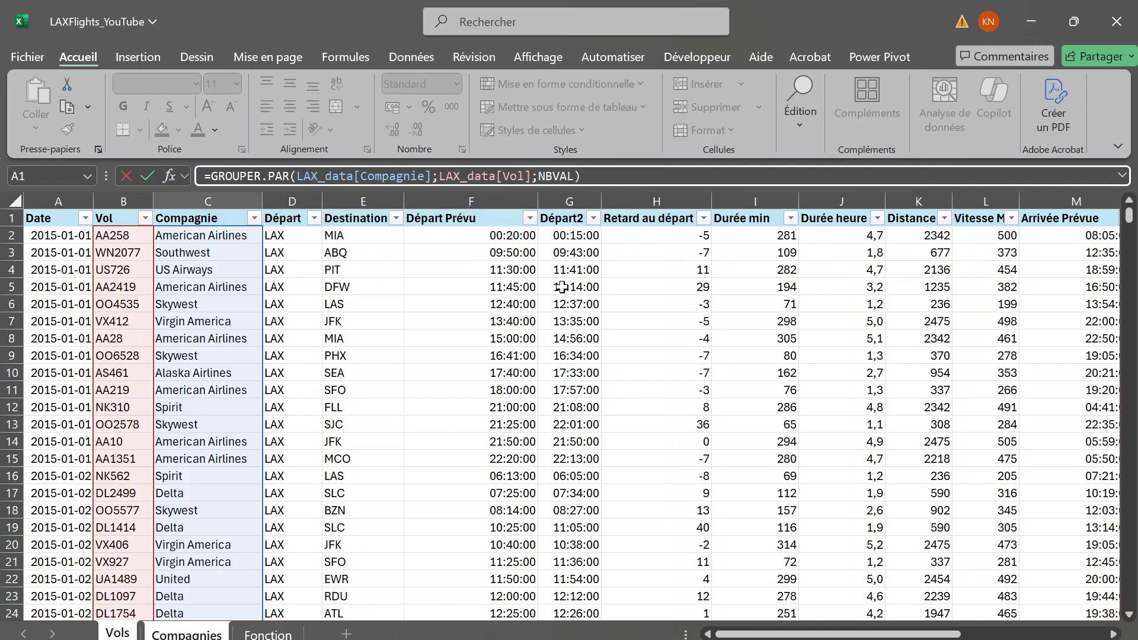
key(Return)
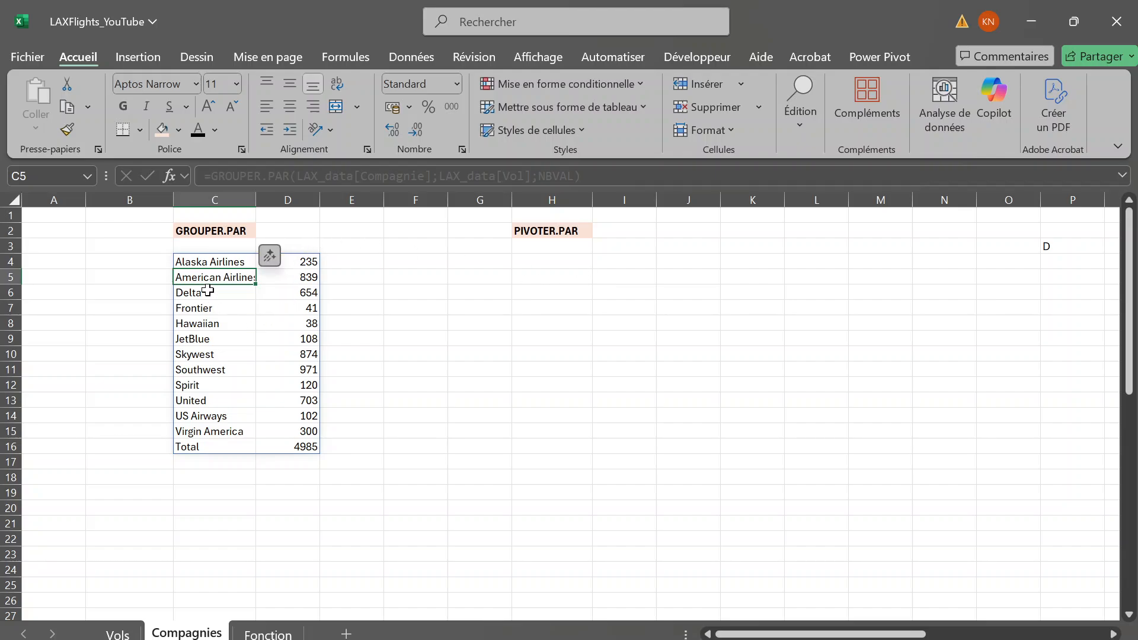
Set the sort order of the GROUPER.PAR formula in C4 to -2, leaving the field headers and total arguments empty
click(225, 261)
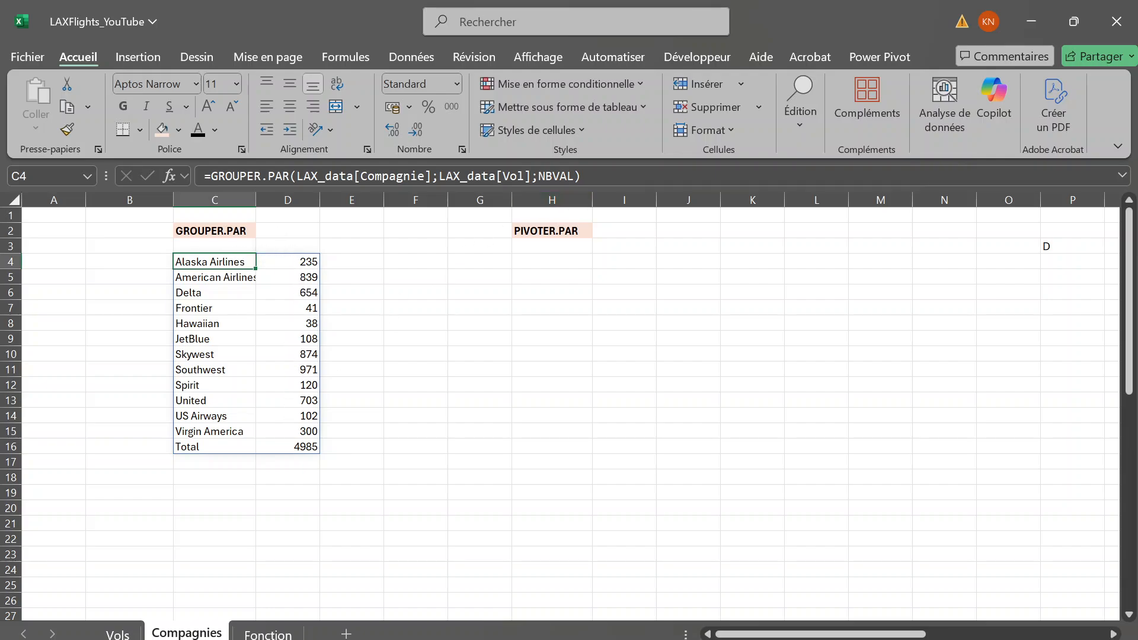
click(575, 176)
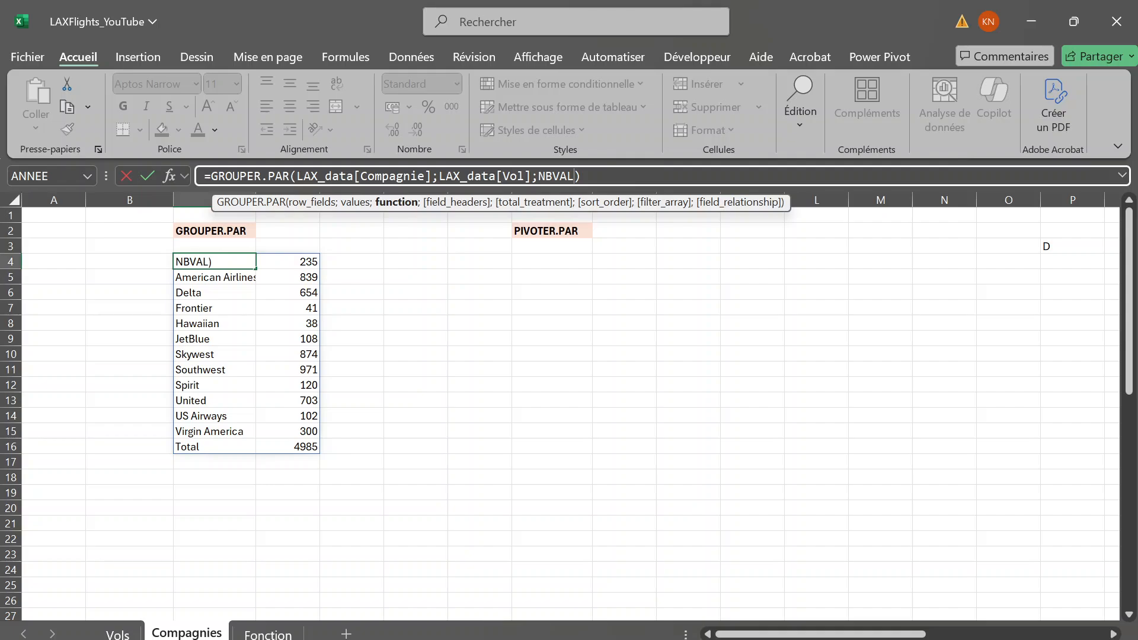
text(;)
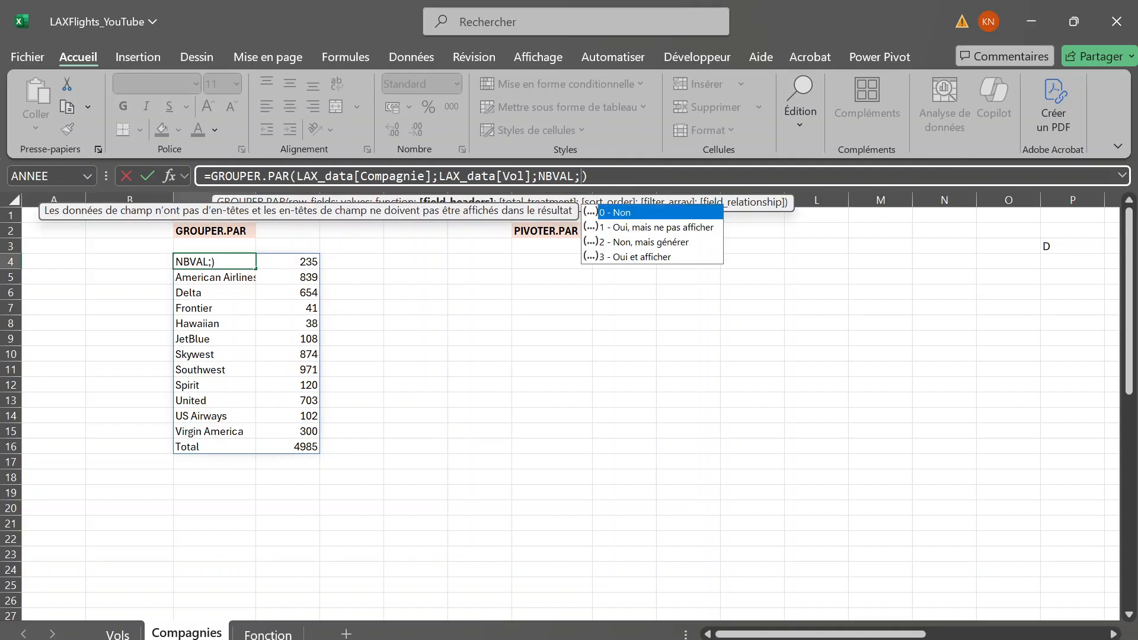
text(;;)
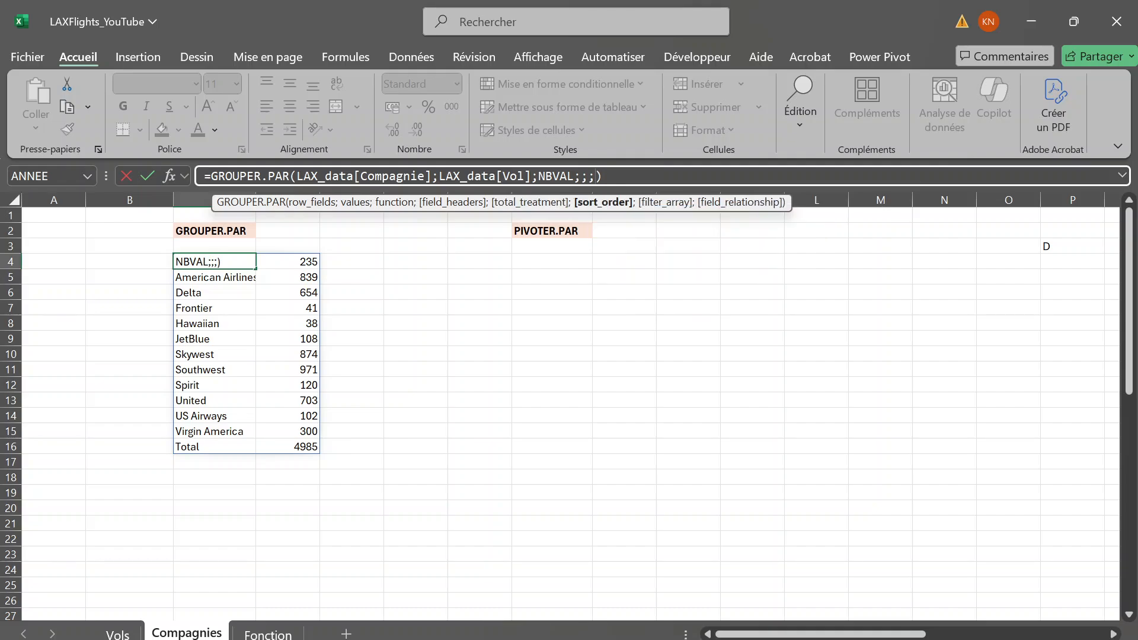
text(-2)
key(Return)
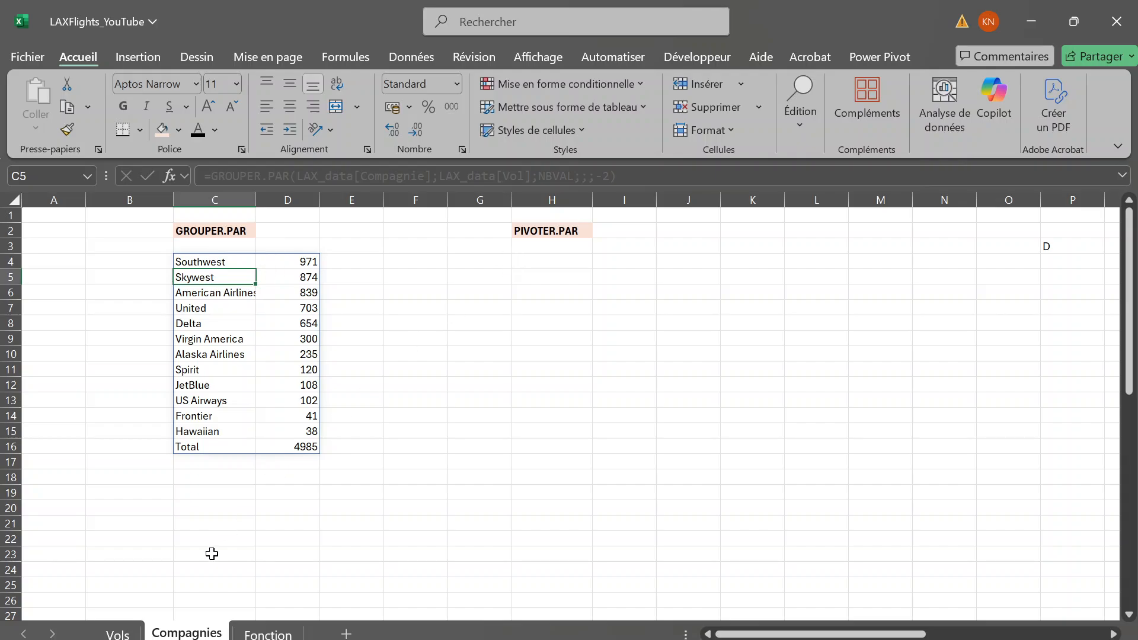
Check the available columns of the Vols sheet and start a PIVOTER.PAR formula in cell H4 of the Compagnies sheet
click(121, 634)
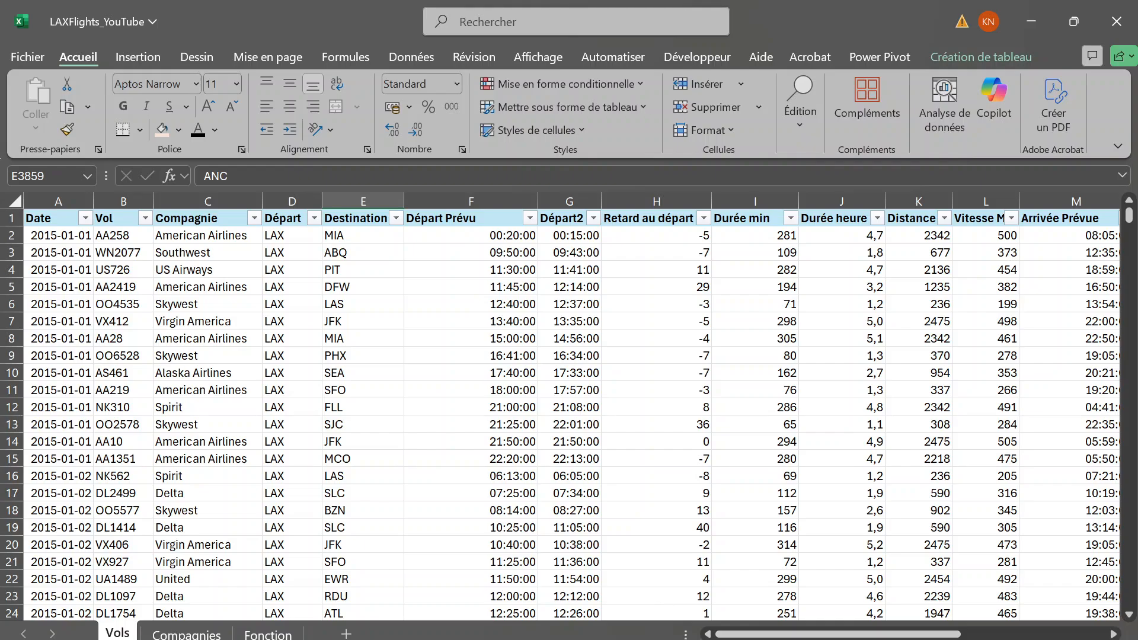
drag(764, 634, 911, 635)
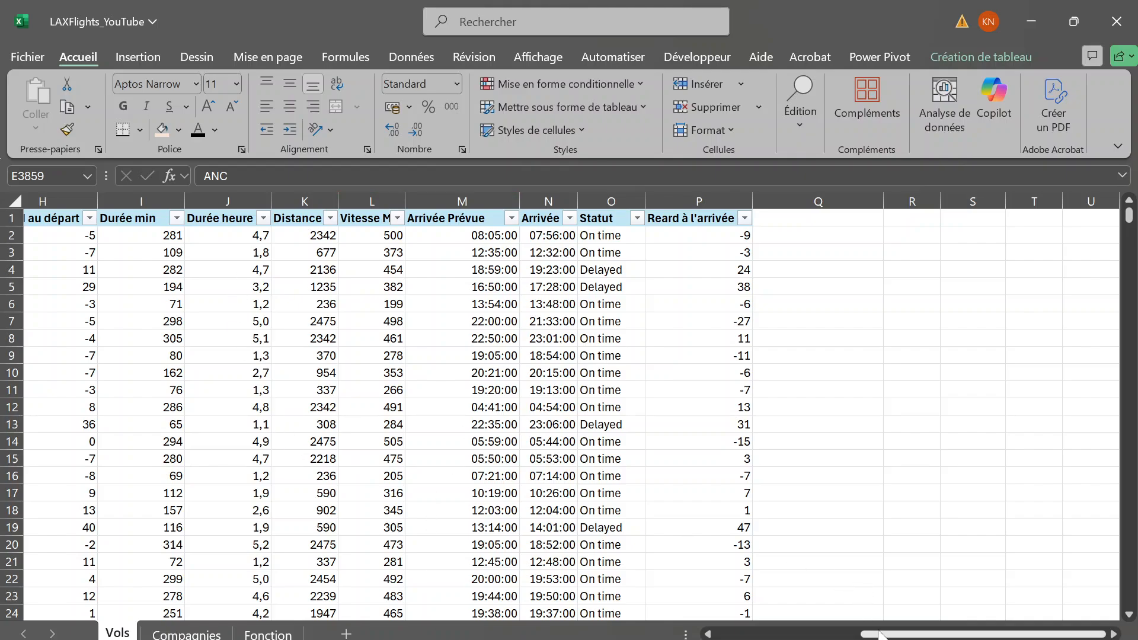
drag(880, 636, 734, 635)
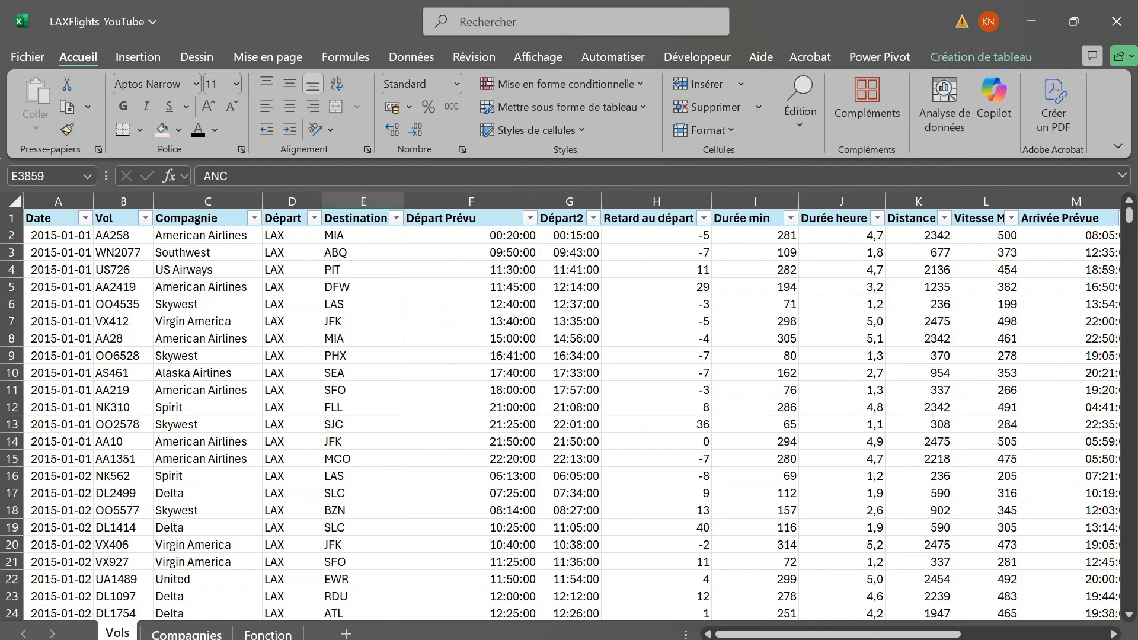
click(187, 634)
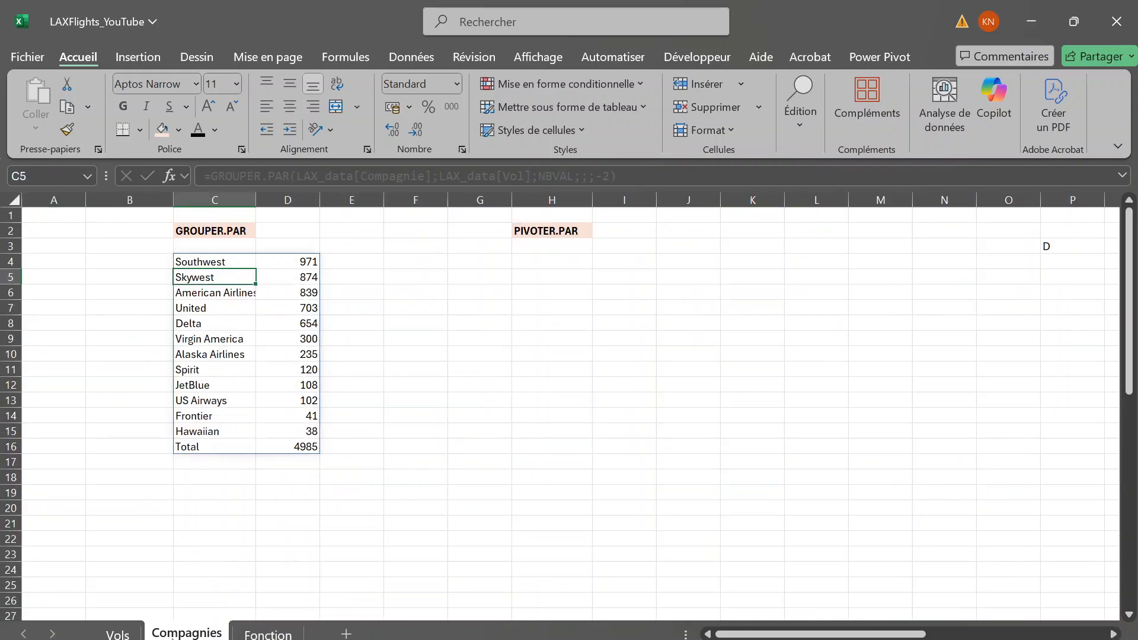
click(519, 261)
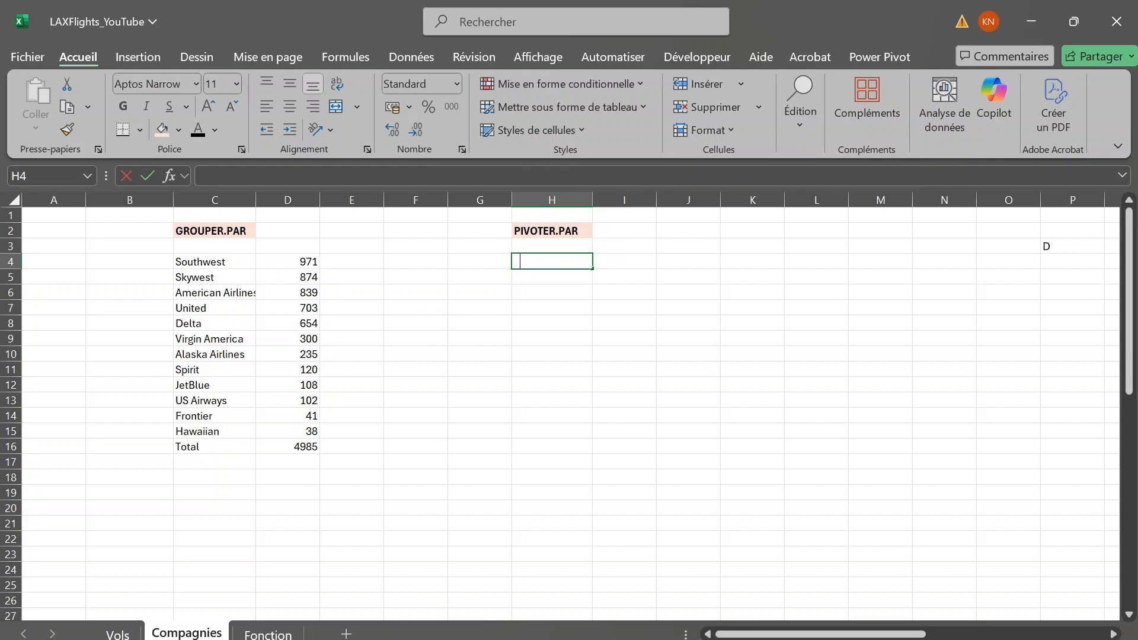
text(=)
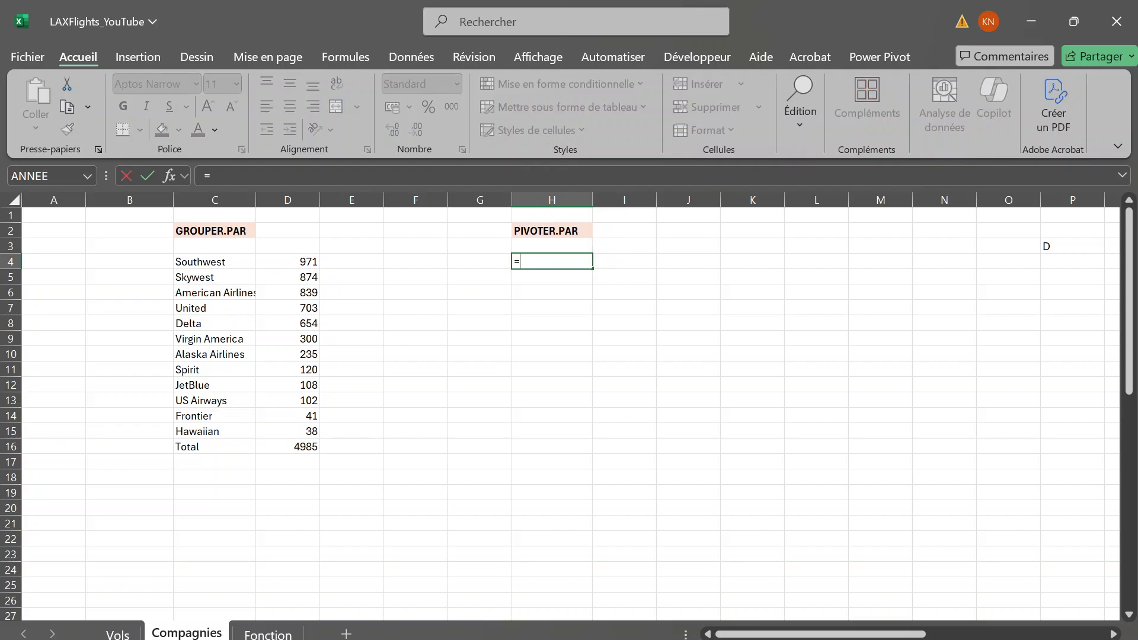
text(piv)
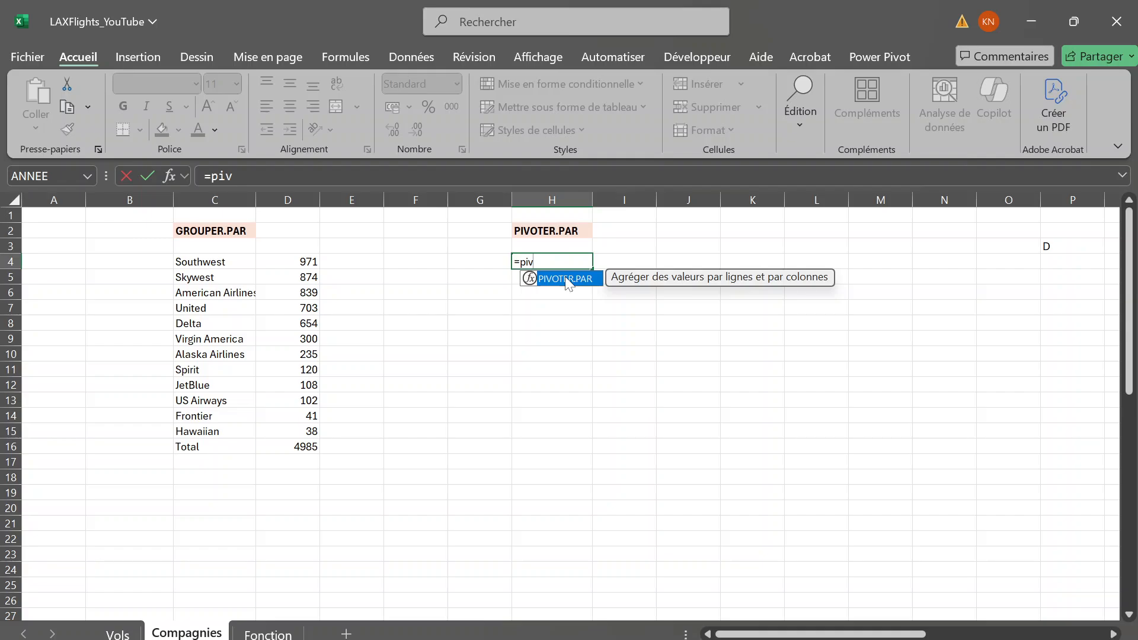
double_click(567, 279)
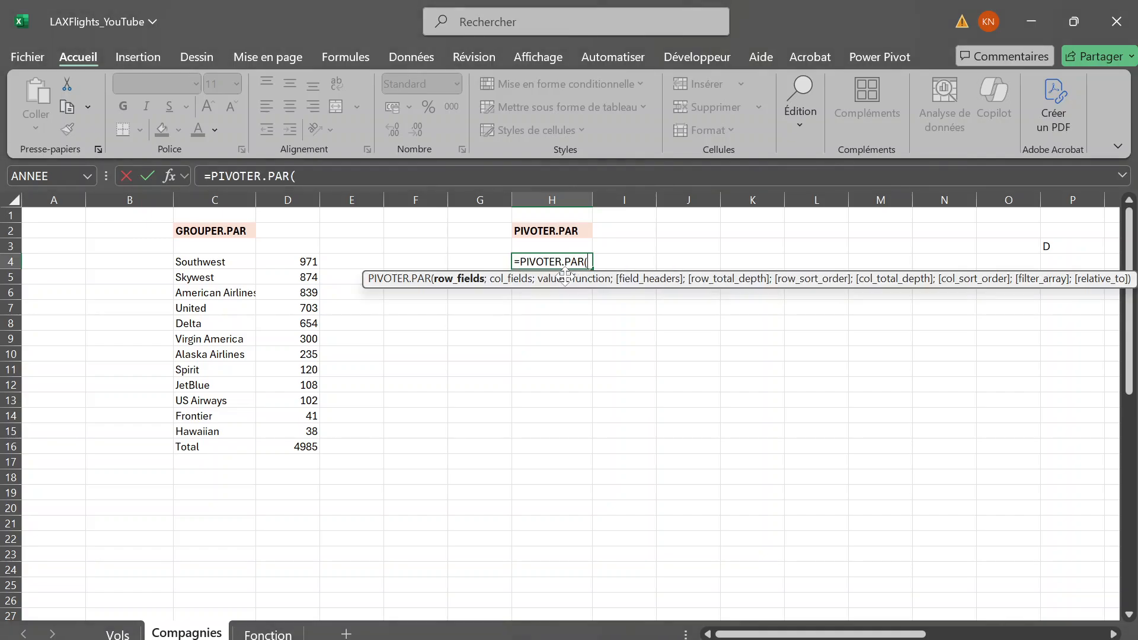
Use LAX_data[Compagnie] from the Vols sheet as the row fields of the PIVOTER.PAR formula
click(116, 633)
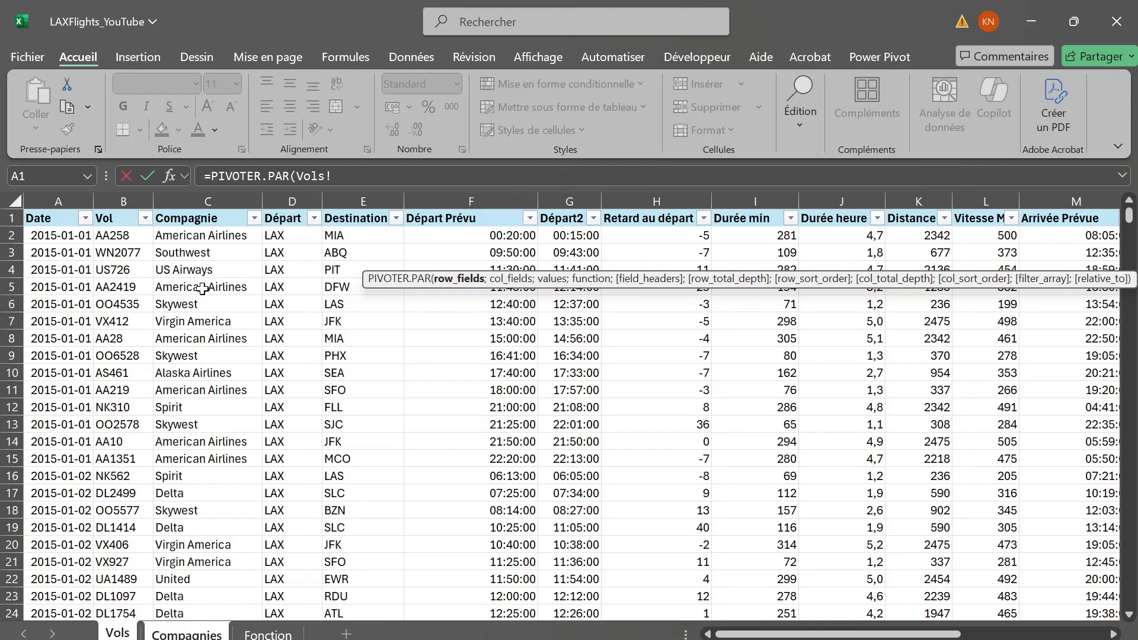
click(190, 205)
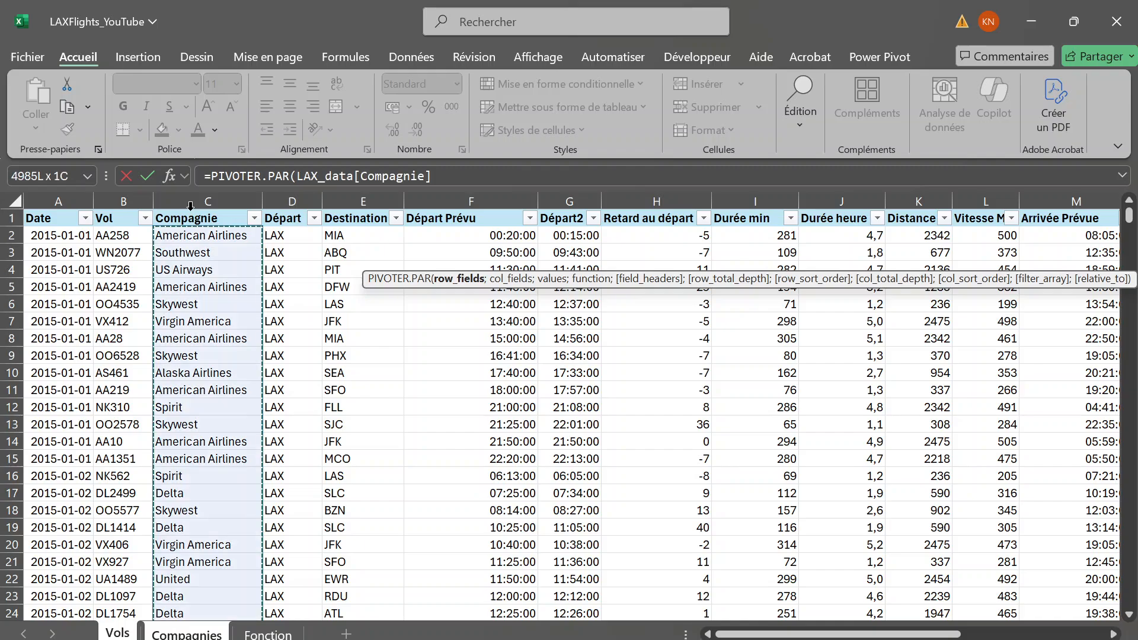
click(190, 206)
click(190, 206)
click(190, 205)
click(190, 206)
click(409, 176)
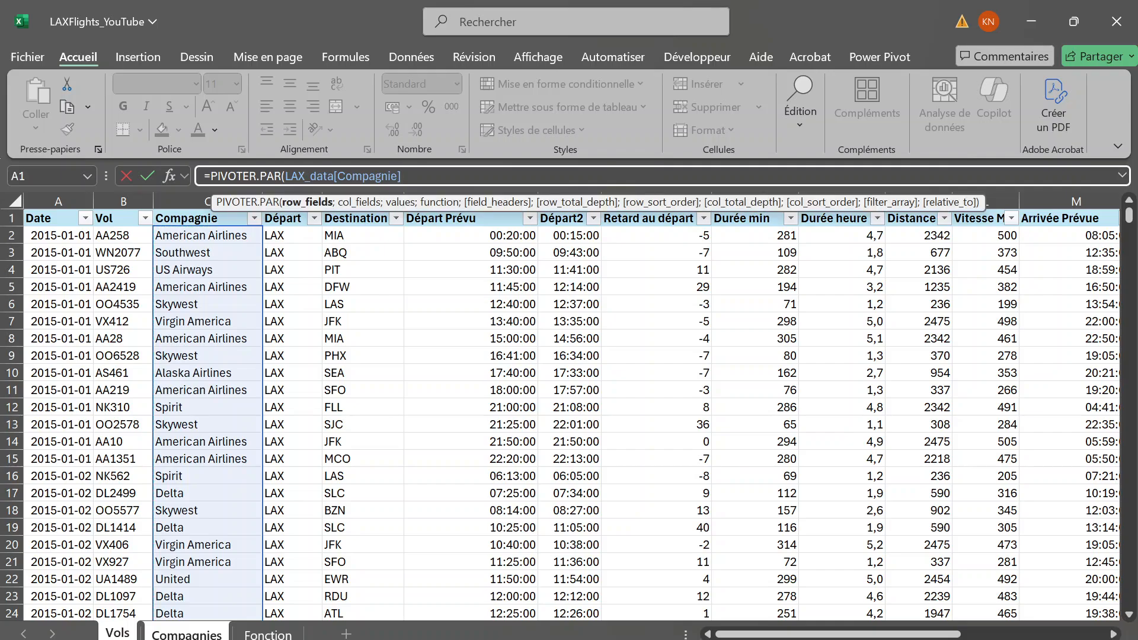
Set LAX_data[Statut] from the Vols sheet as the column fields of the PIVOTER.PAR formula
text(;)
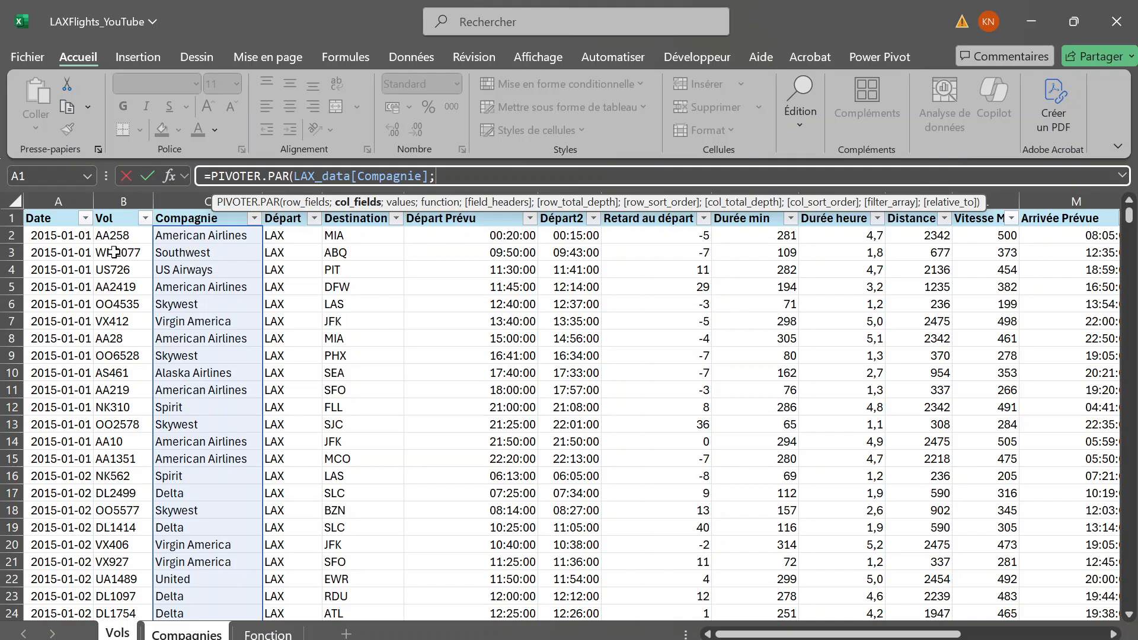
scroll(624, 384, right, 3)
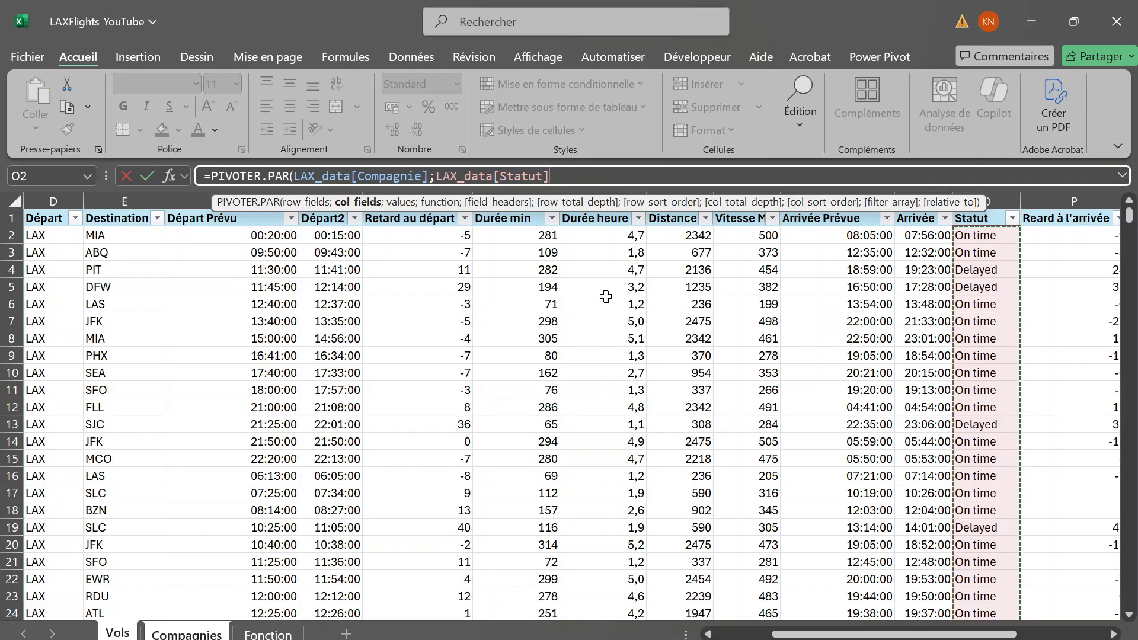
text(;)
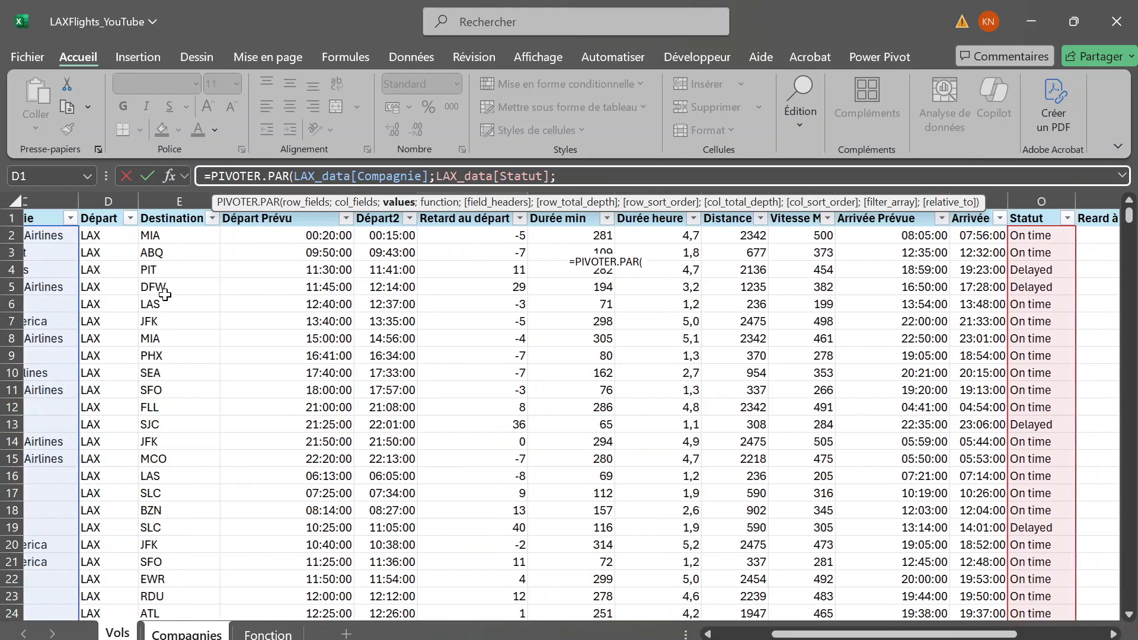
Complete the PIVOTER.PAR formula with LAX_data[Vol] as the values and NBVAL as the function, and enter it on the Compagnies sheet
scroll(154, 279, left, 3)
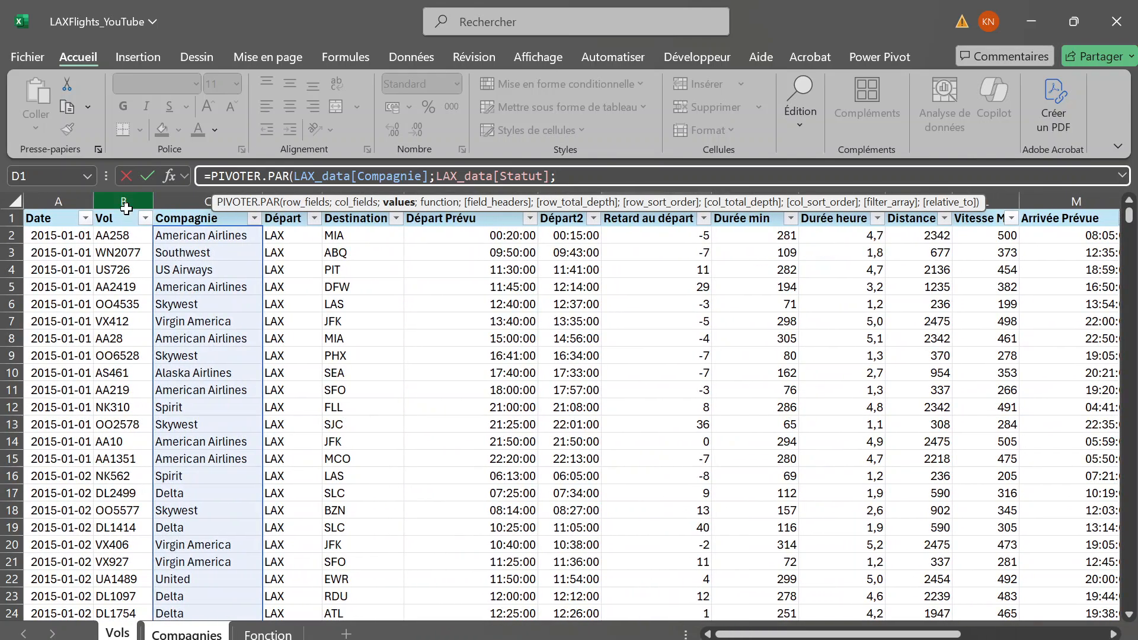
click(125, 203)
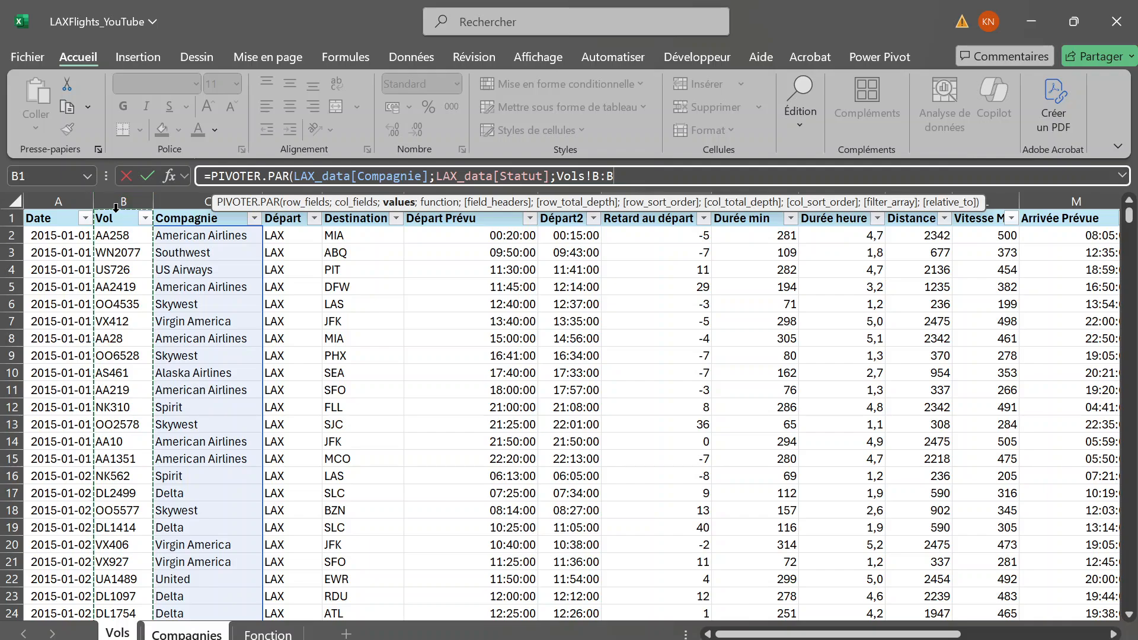
click(116, 207)
click(115, 207)
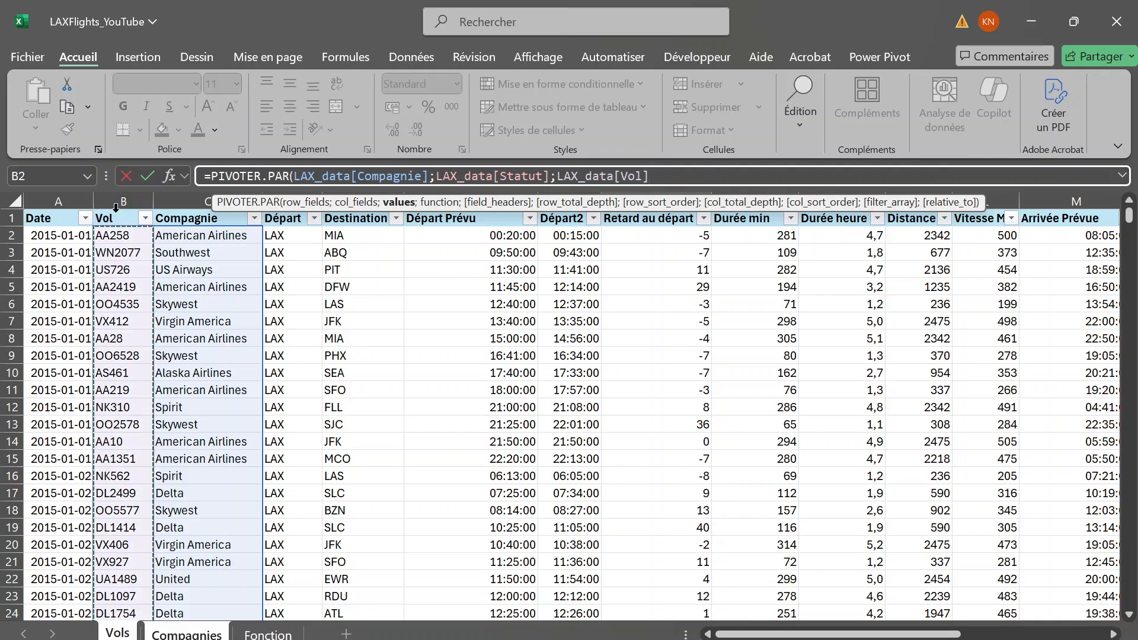
text(;)
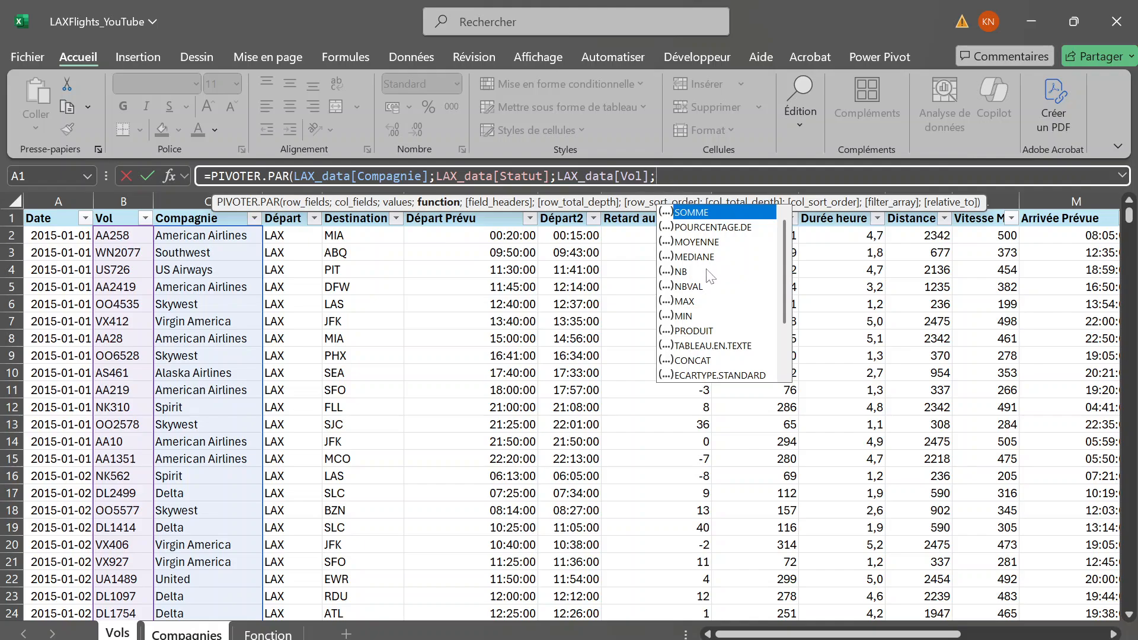
double_click(689, 287)
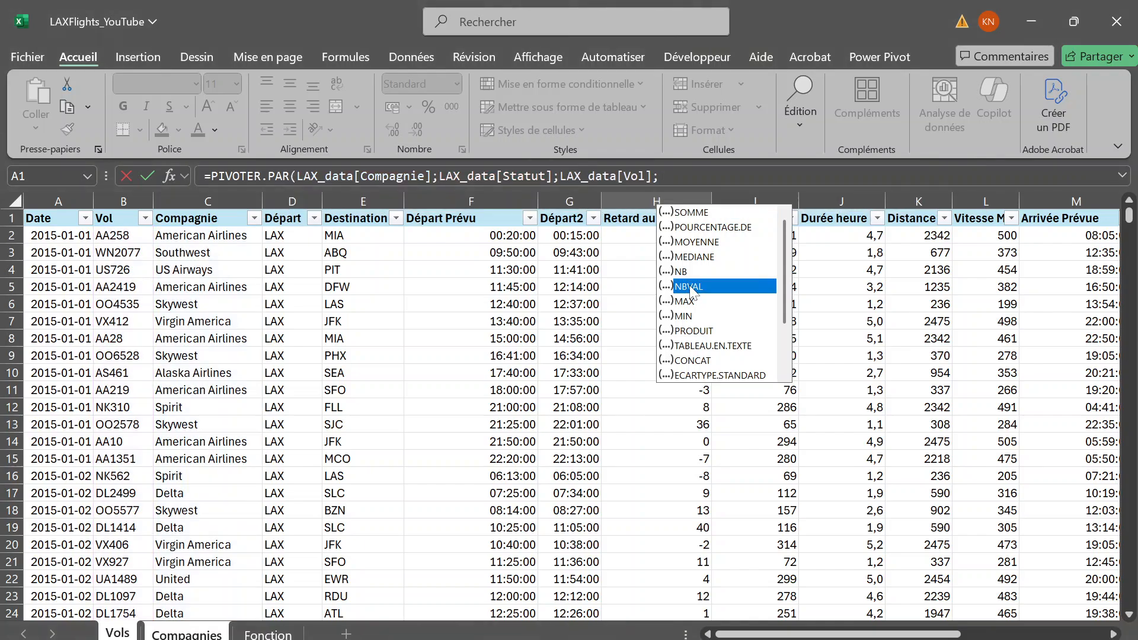
text())
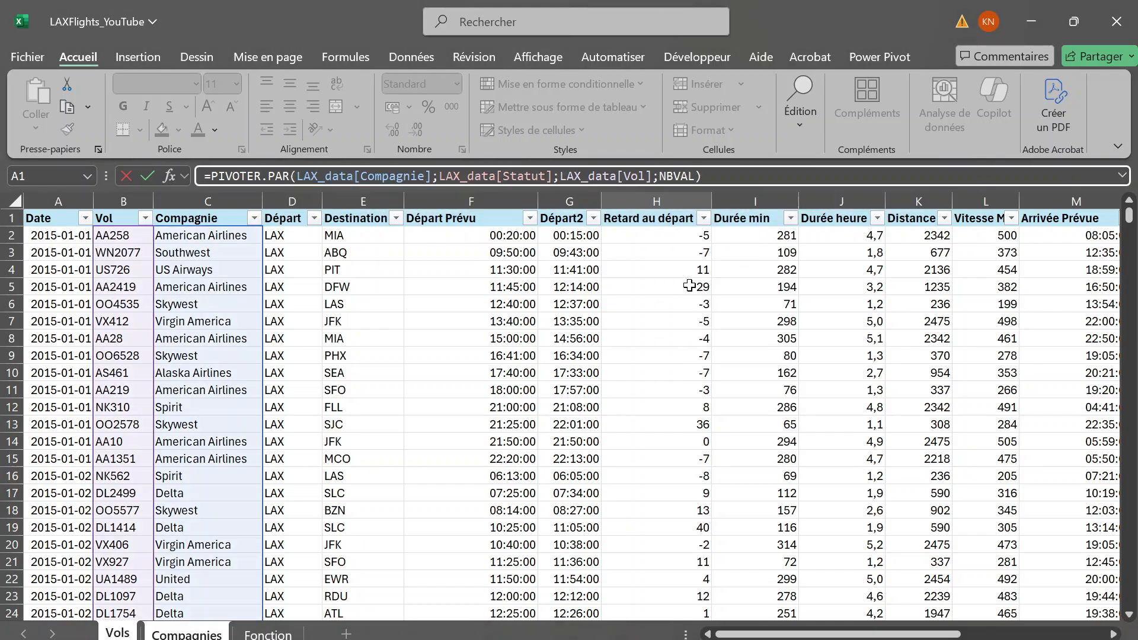
key(Return)
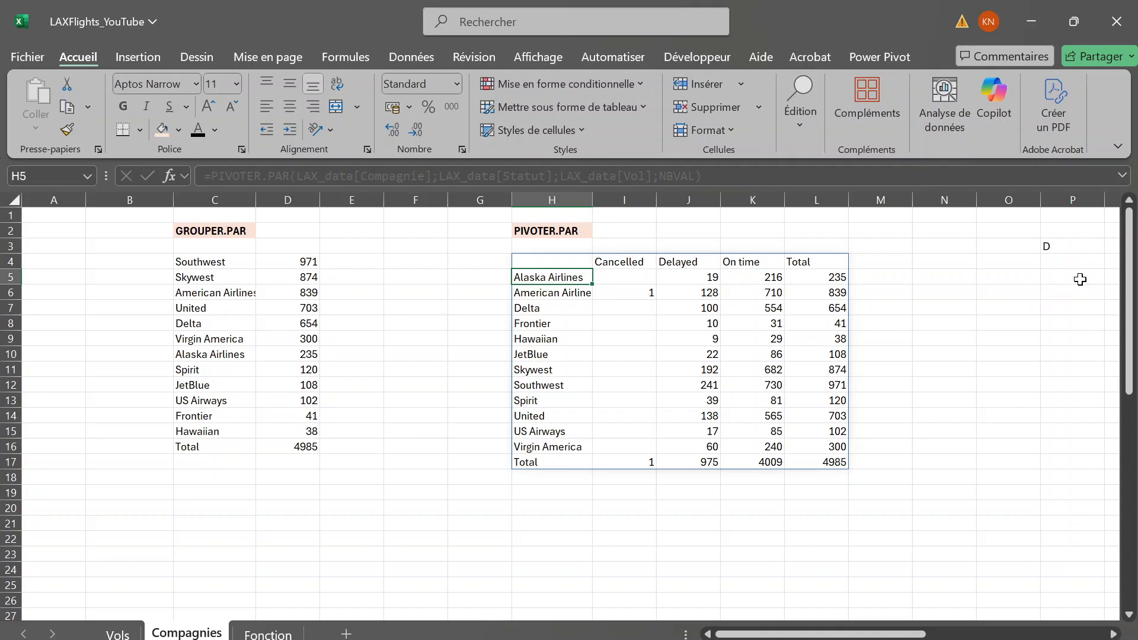
click(1064, 292)
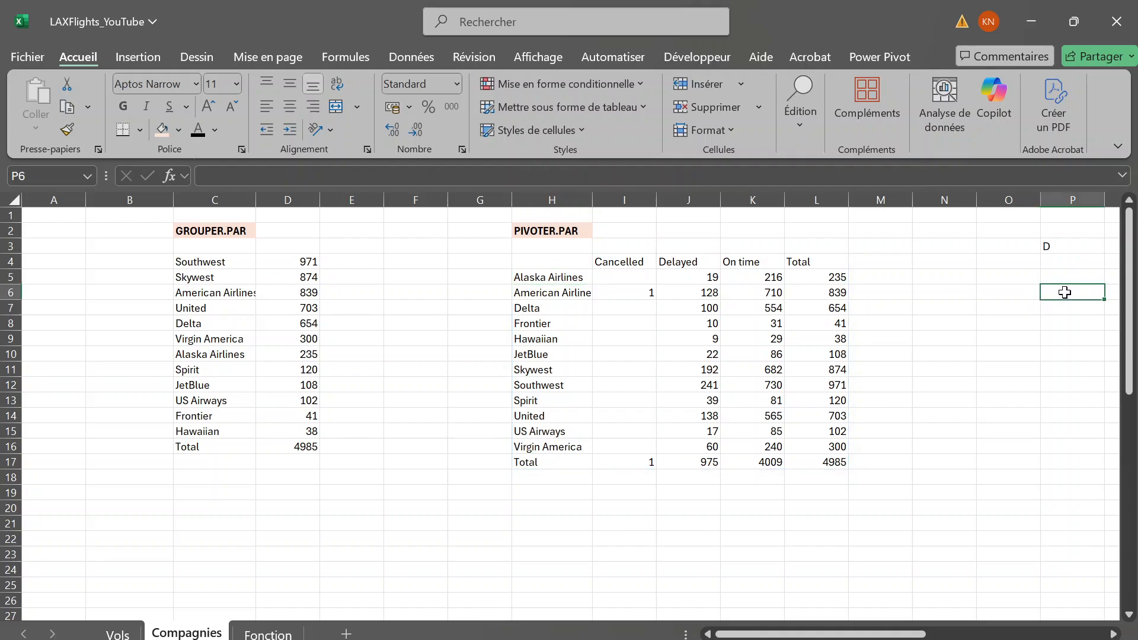